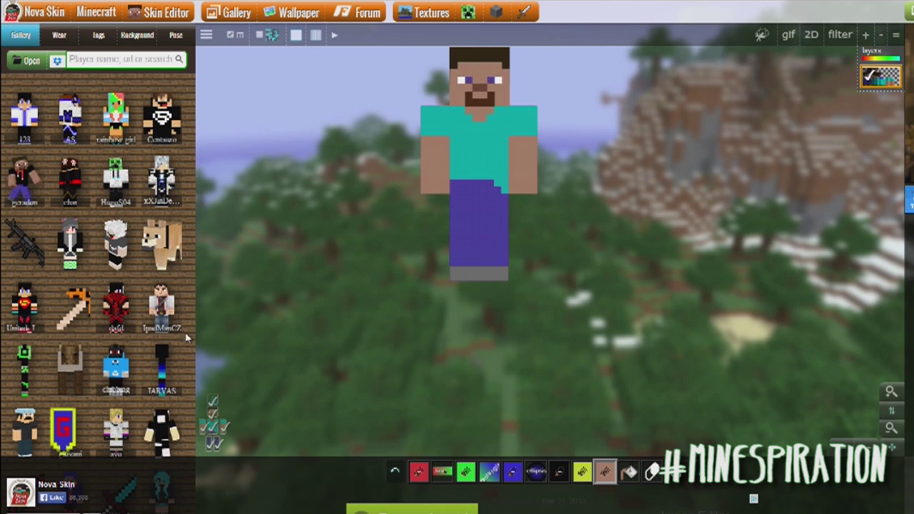
- Open the Resource Pack Editor from Textures and browse the entity textures
left_click(350, 19)
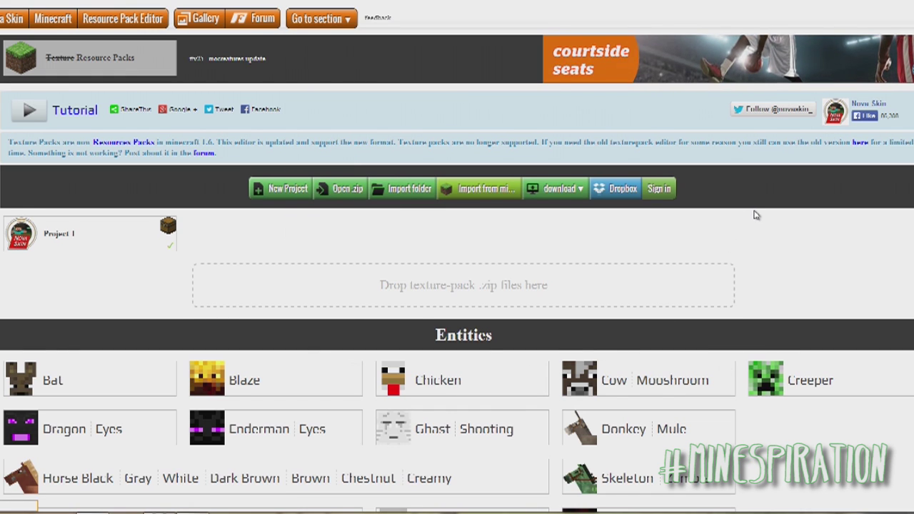
scroll(754, 213, "down", 1)
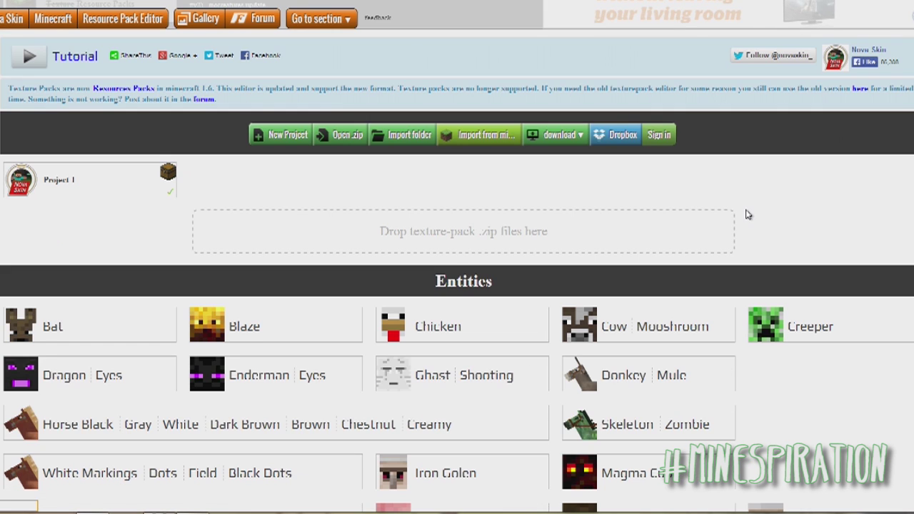
scroll(748, 213, "down", 2)
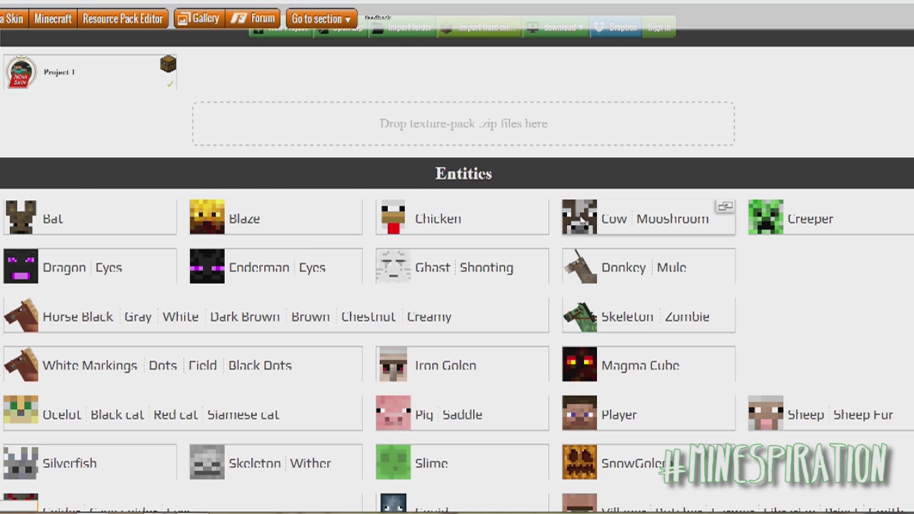
scroll(143, 207, "down", 1)
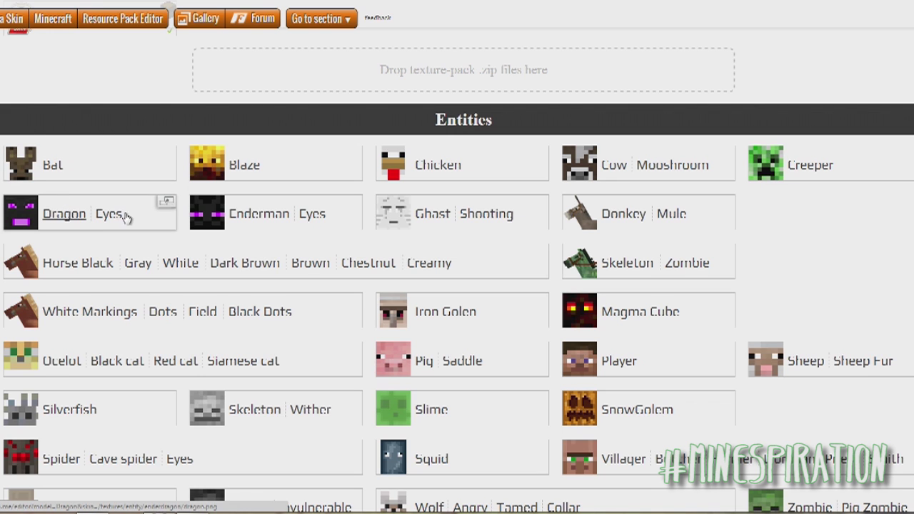
scroll(436, 227, "down", 2)
scroll(118, 239, "down", 2)
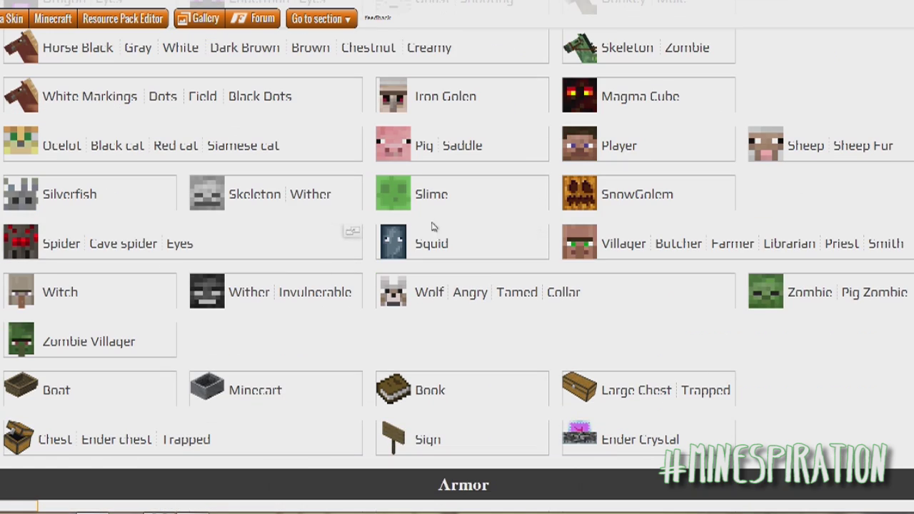
scroll(107, 300, "down", 5)
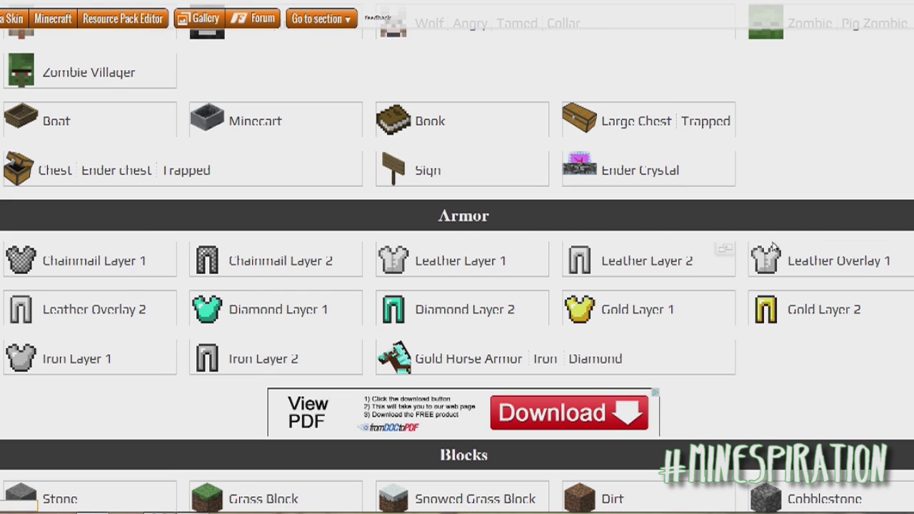
scroll(24, 288, "down", 7)
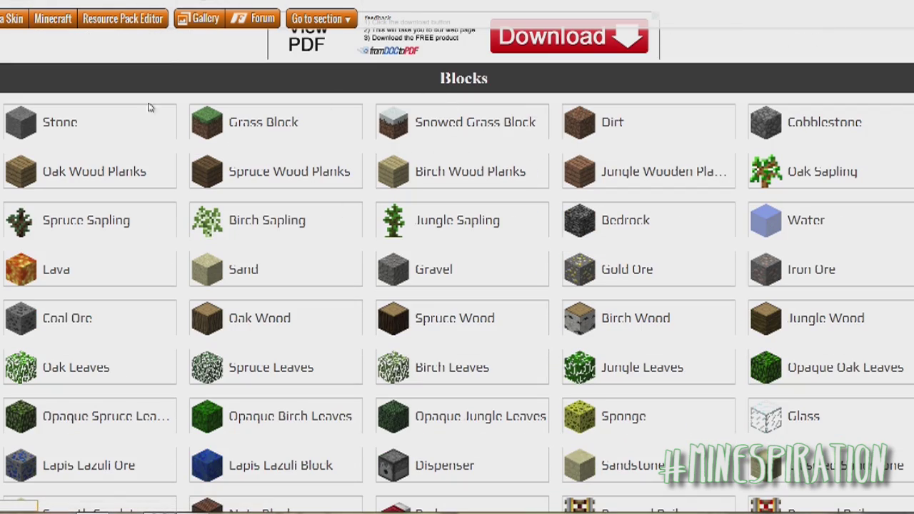
- Browse further down through the Blocks, Items, Schematics, Mo'Creatures and Techne Models sections
scroll(278, 272, "down", 3)
scroll(278, 272, "down", 20)
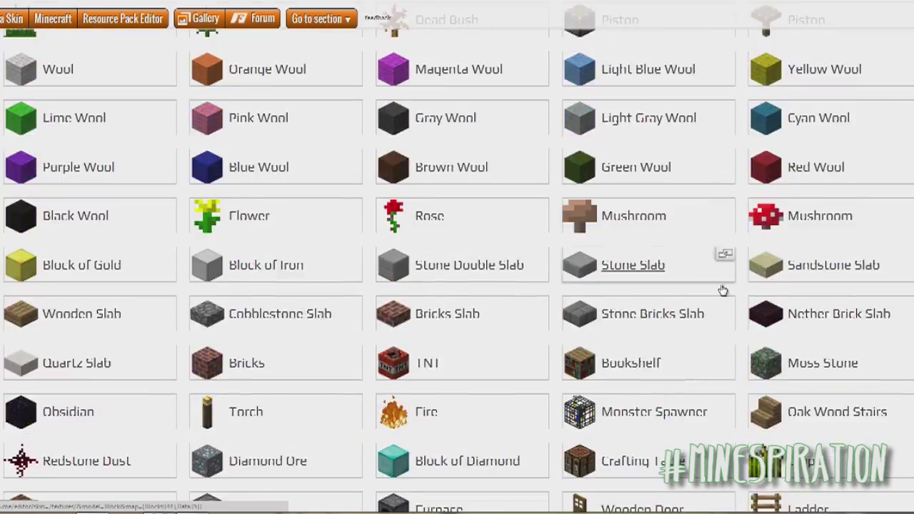
scroll(84, 306, "down", 15)
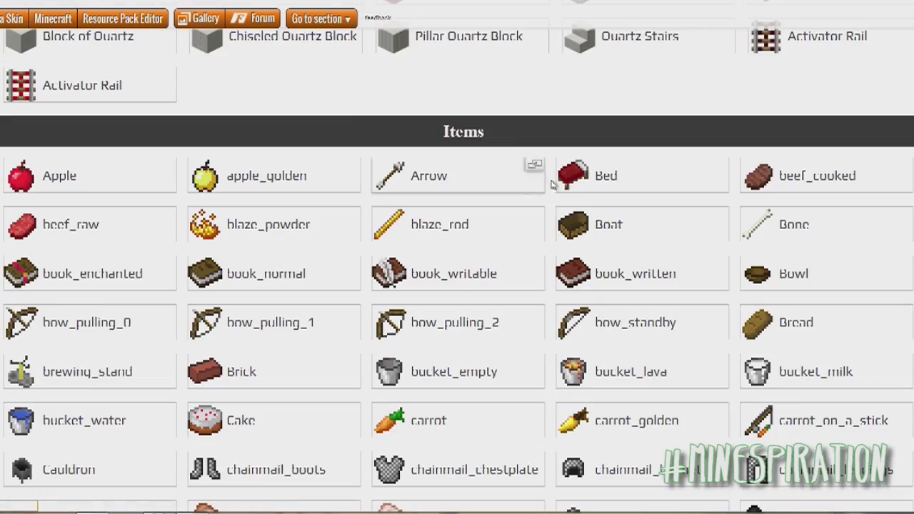
scroll(165, 371, "down", 11)
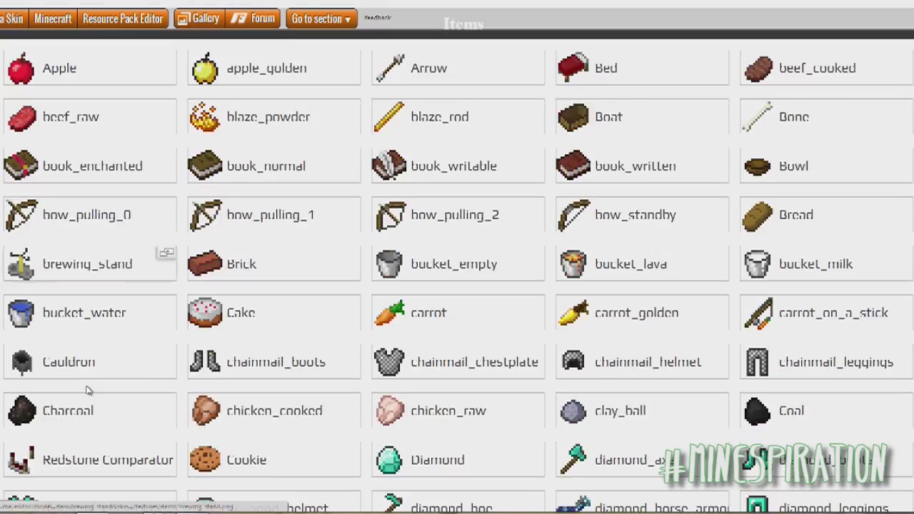
scroll(680, 275, "down", 10)
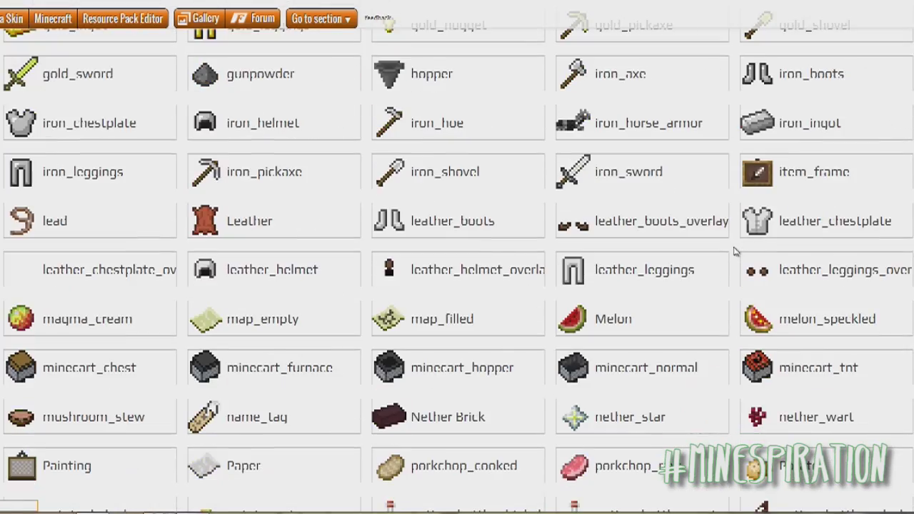
scroll(736, 252, "down", 17)
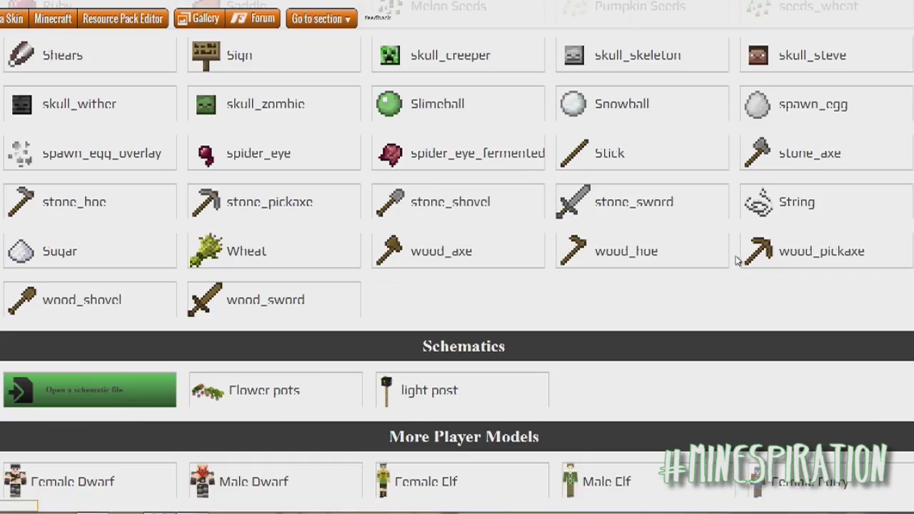
scroll(733, 261, "down", 4)
scroll(433, 247, "down", 4)
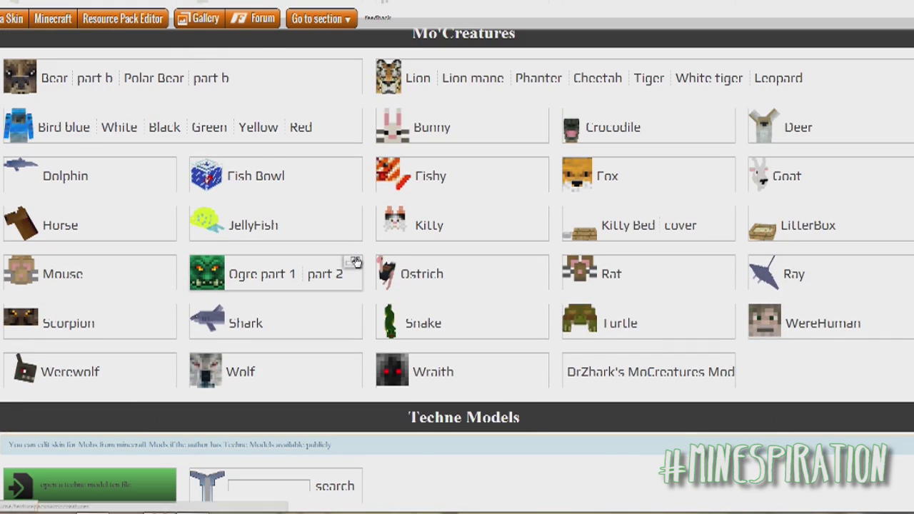
scroll(379, 261, "up", 1)
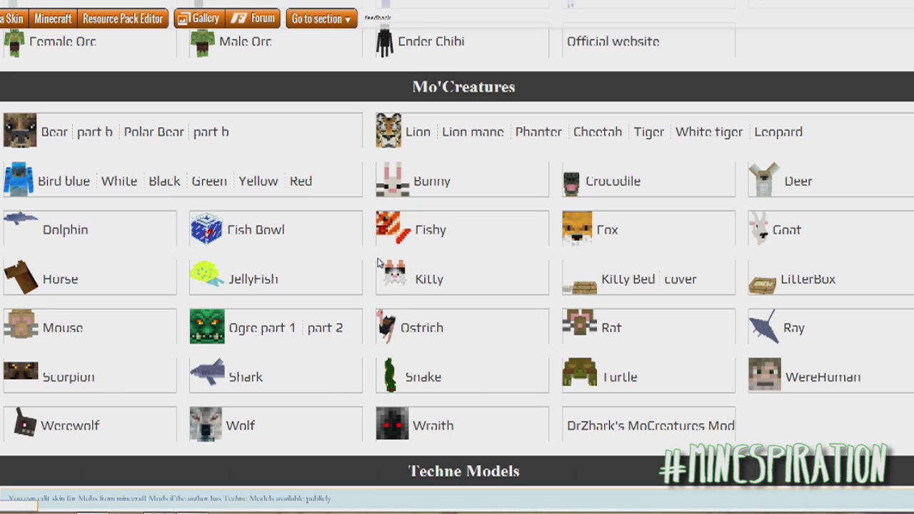
- Return to the Items section and open diamond_sword.png in the editor
scroll(378, 314, "up", 6)
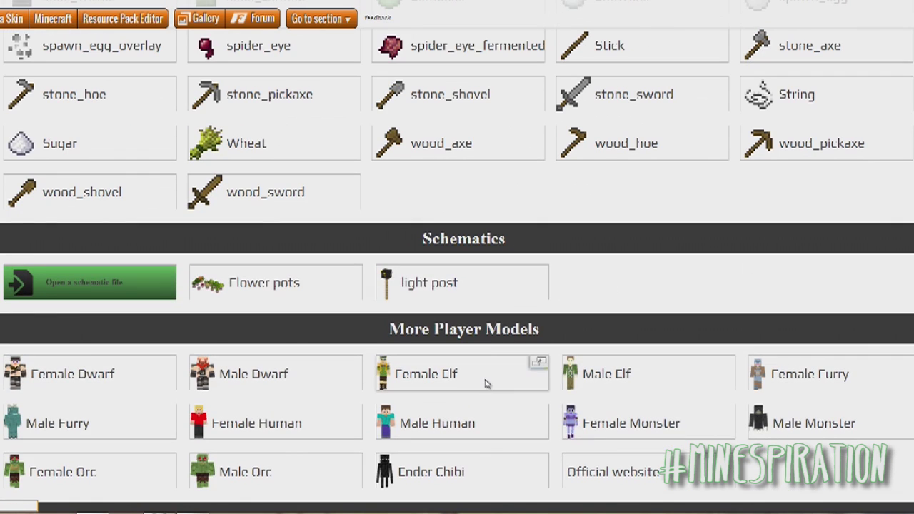
scroll(342, 207, "up", 3)
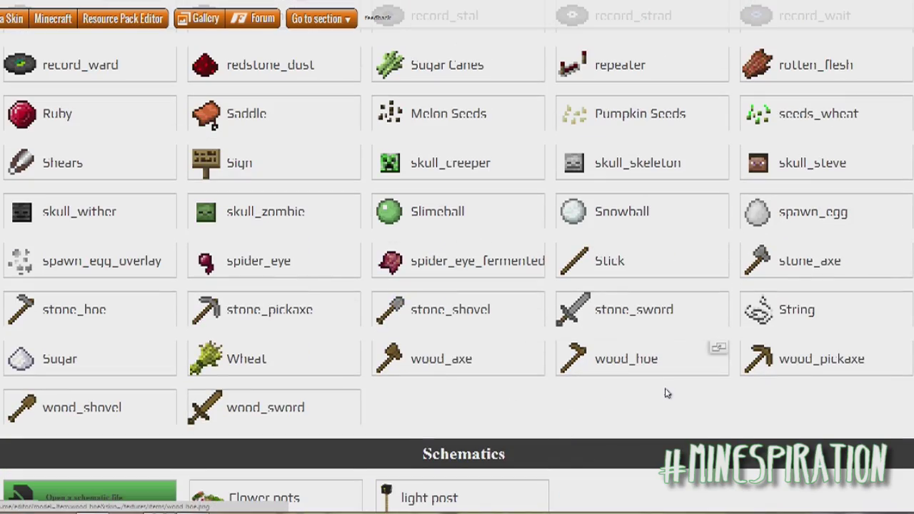
scroll(690, 430, "up", 9)
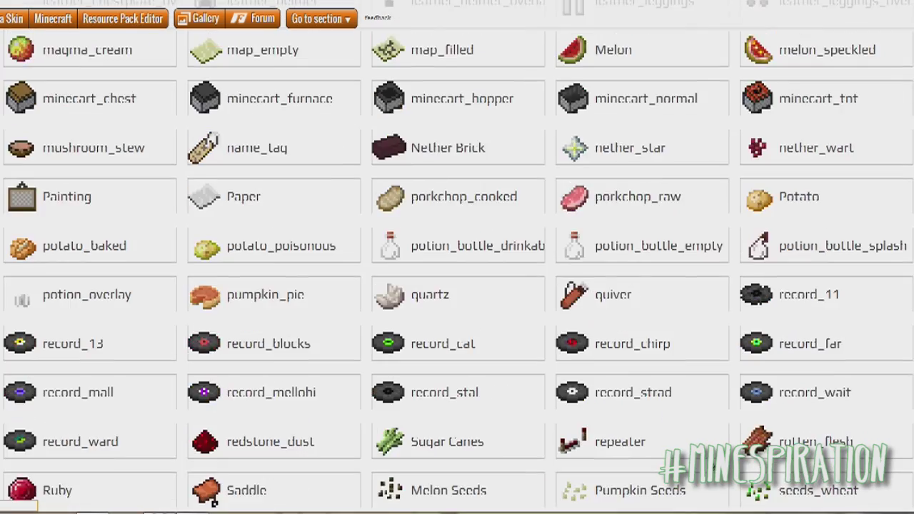
scroll(751, 459, "up", 8)
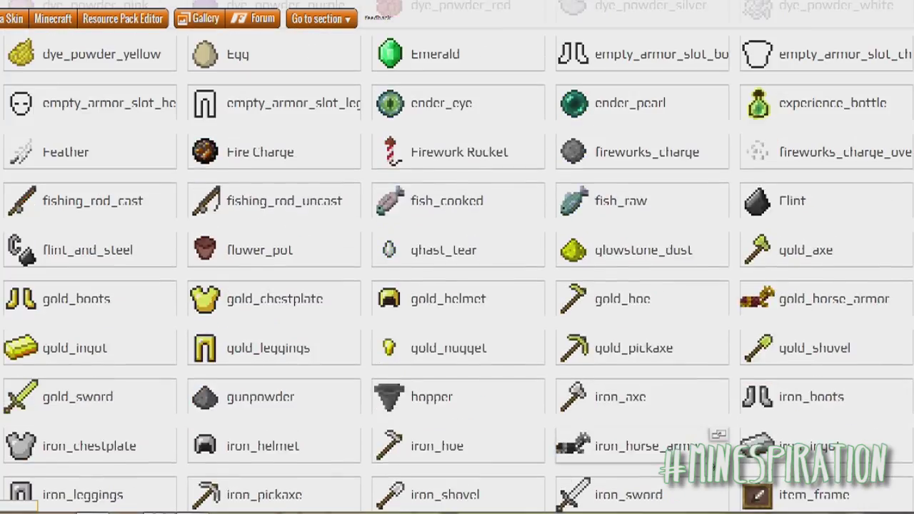
scroll(679, 443, "up", 4)
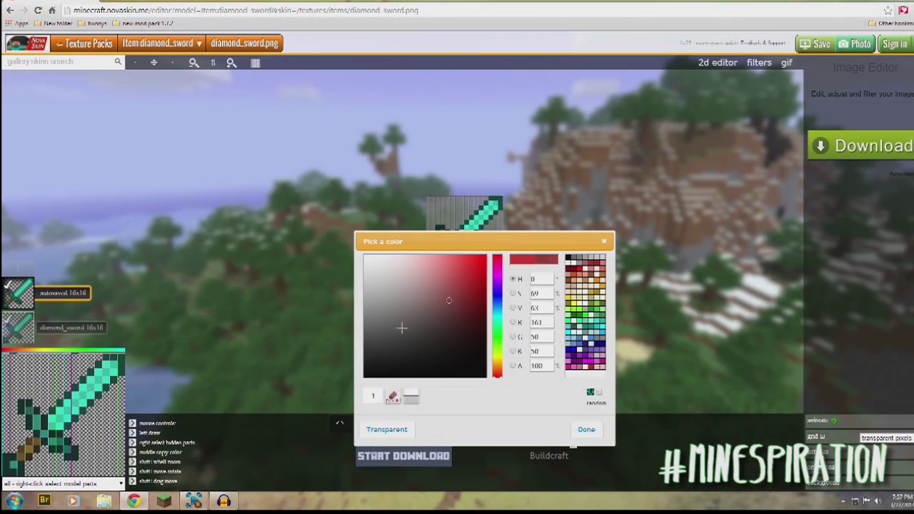
left_click(401, 328)
- Choose a brownish-orange paint colour by shifting the hue to orange, then confirm with Done
left_click(451, 305)
left_click_drag(498, 271, 500, 378)
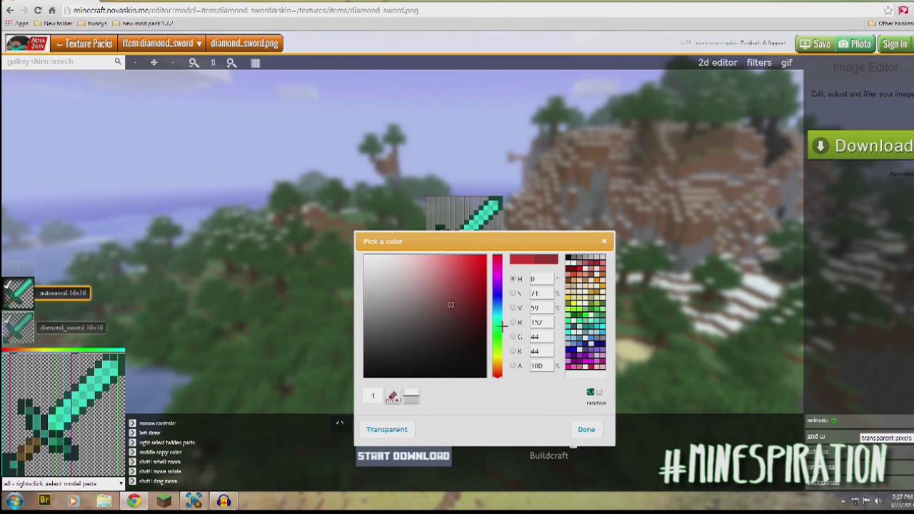
left_click(501, 370)
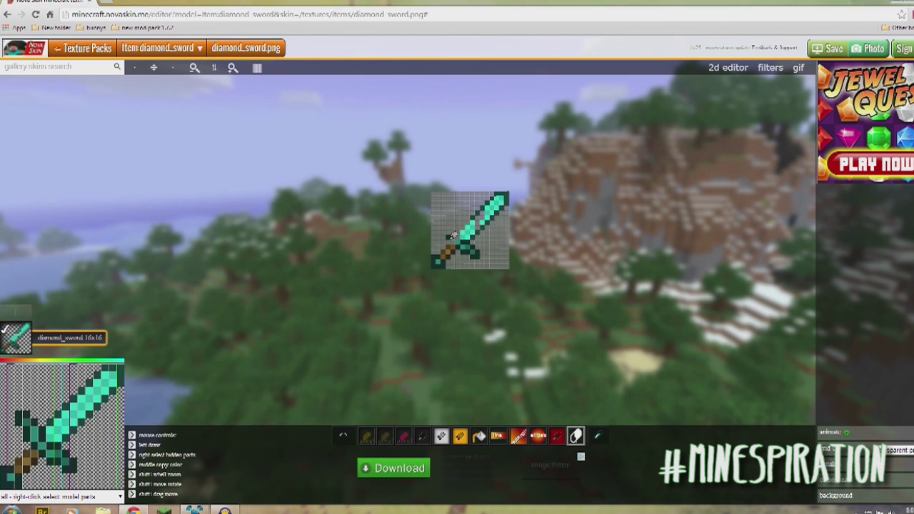
- Erase the teal diamond blade and paint orange pixels along the sword's diagonal
mouse_move(465, 245)
left_mouse_down()
mouse_move(500, 191)
mouse_move(506, 204)
mouse_move(468, 228)
mouse_move(470, 248)
mouse_move(497, 202)
mouse_move(476, 255)
left_mouse_up()
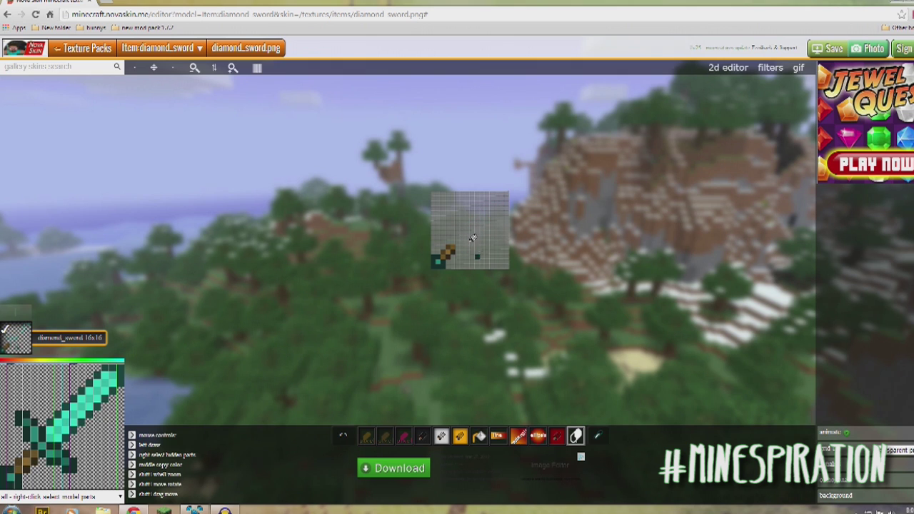
left_click(366, 436)
left_click(601, 382)
left_click(455, 238)
mouse_move(455, 238)
left_mouse_down()
mouse_move(462, 244)
mouse_move(466, 230)
left_mouse_up()
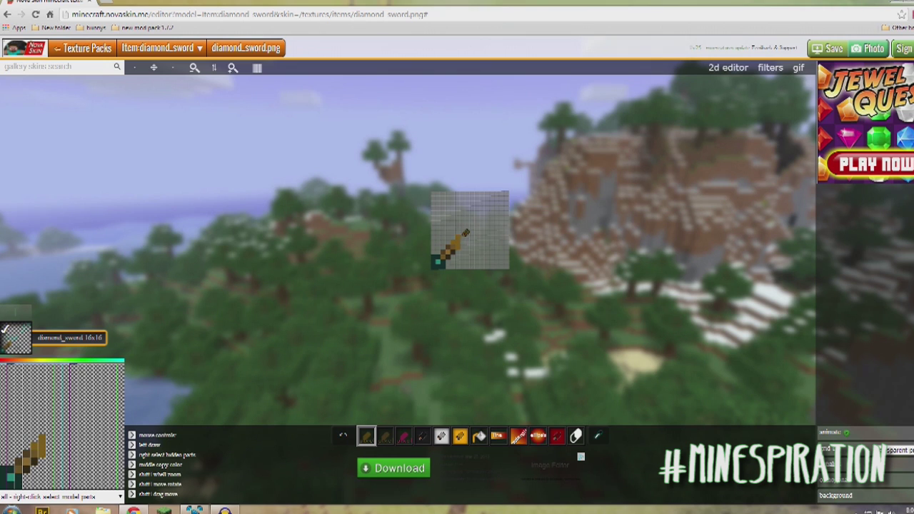
- Shade the new orange shaft with a darker colour and recolour the handle area
left_click(385, 436)
left_click(633, 259)
left_click_drag(458, 243, 466, 227)
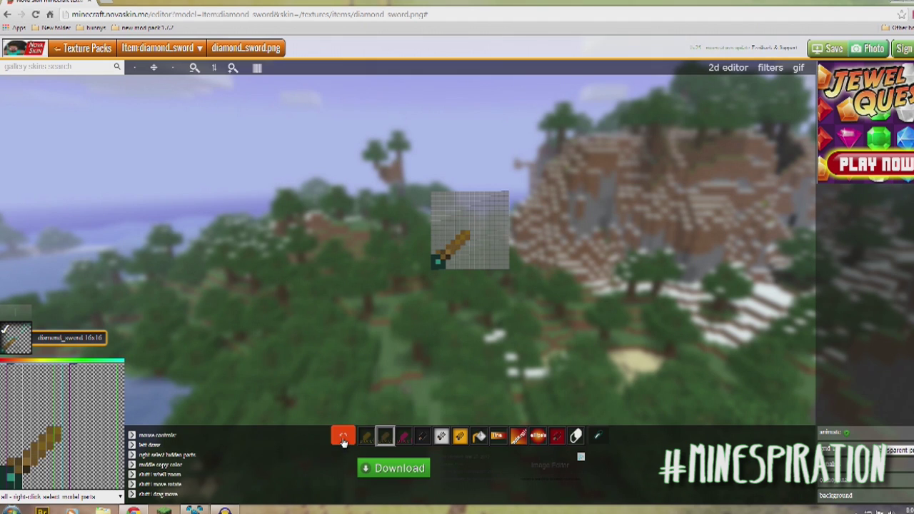
left_click(447, 249)
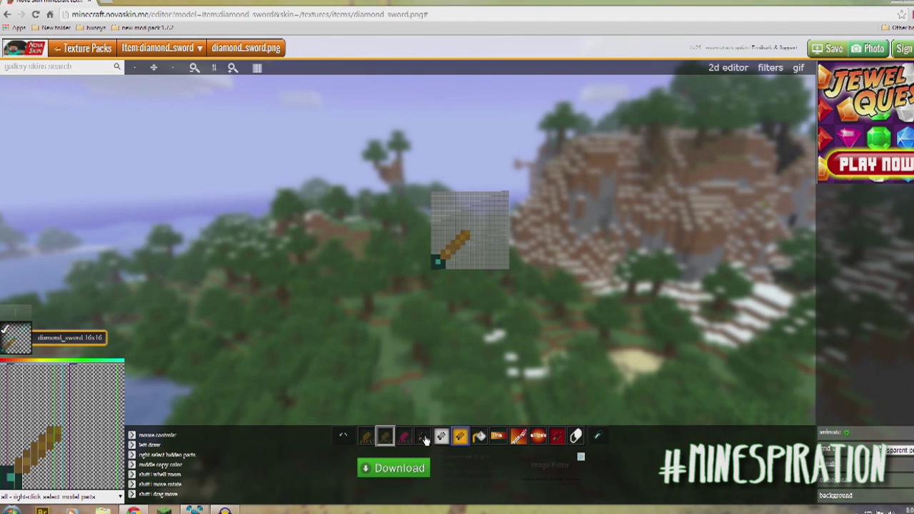